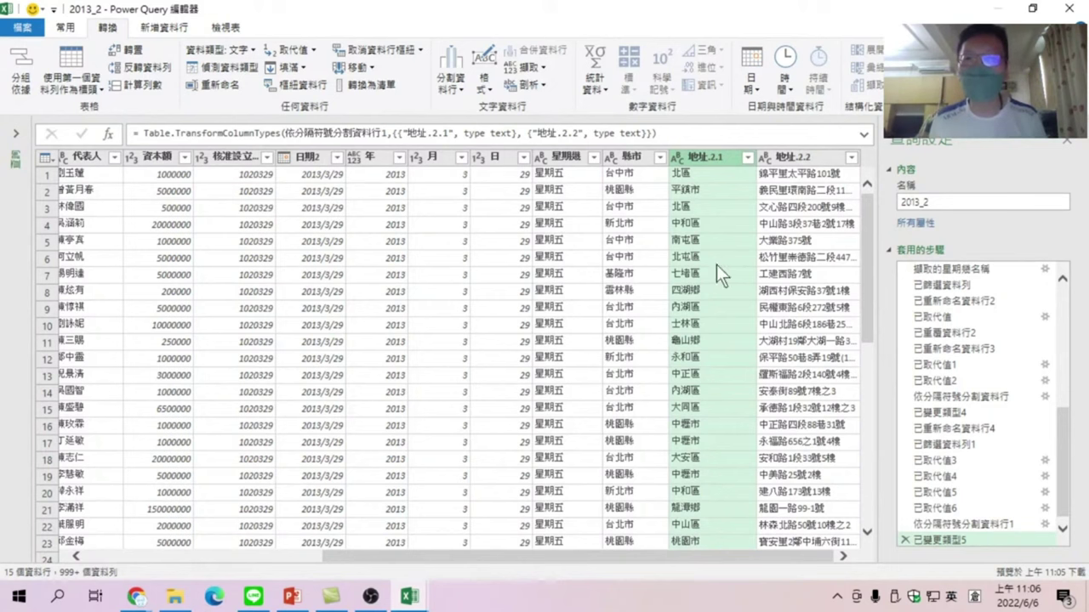
# Step: Look through the 地址.2.2 value filter list several times without applying any filter
pyautogui.click(853, 155)
pyautogui.click(853, 156)
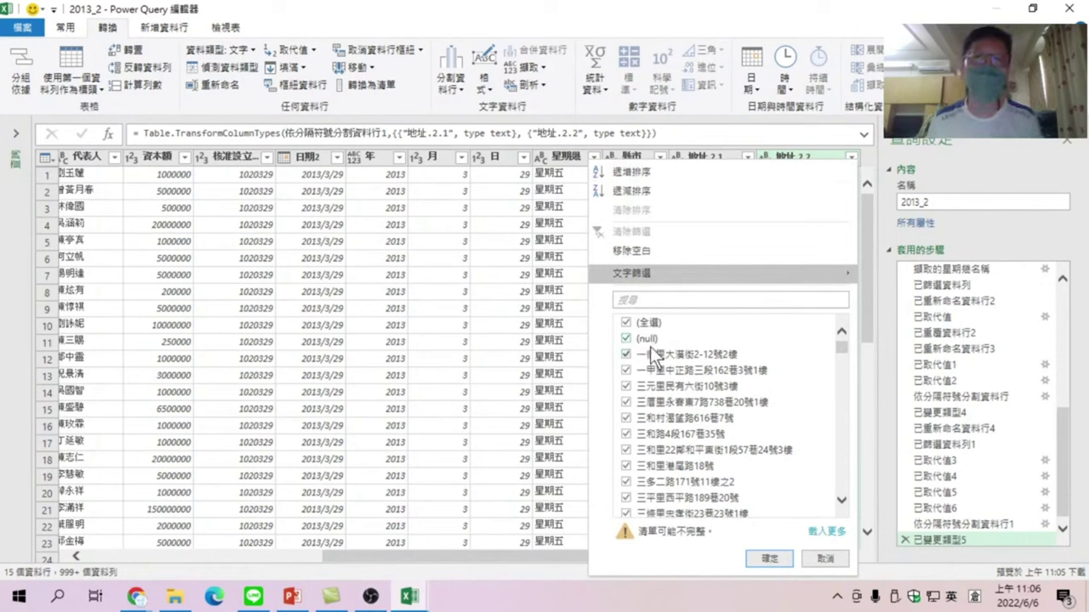
pyautogui.click(823, 558)
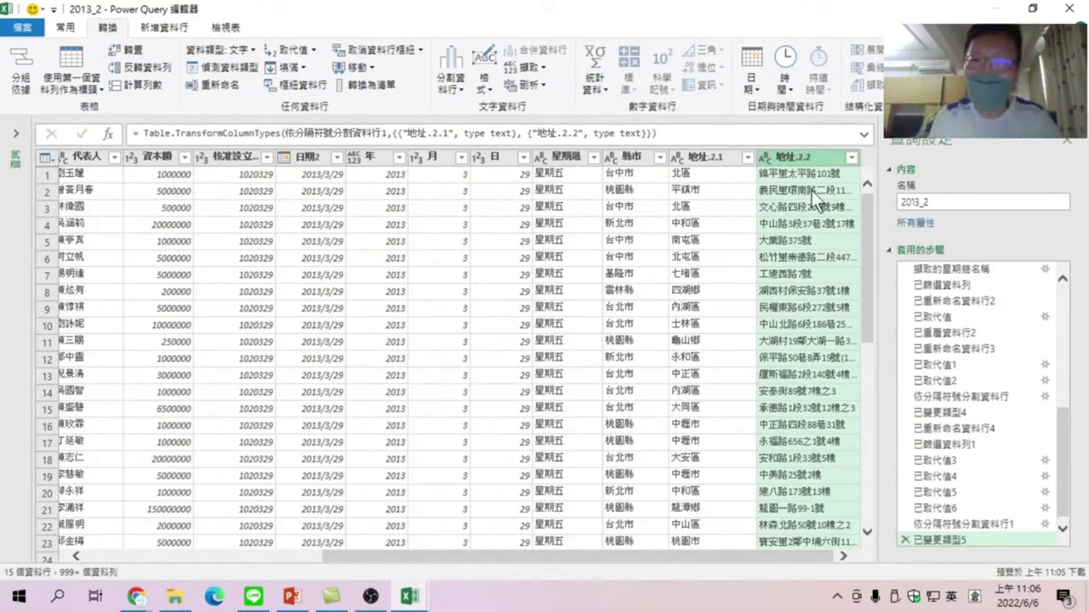
pyautogui.click(852, 158)
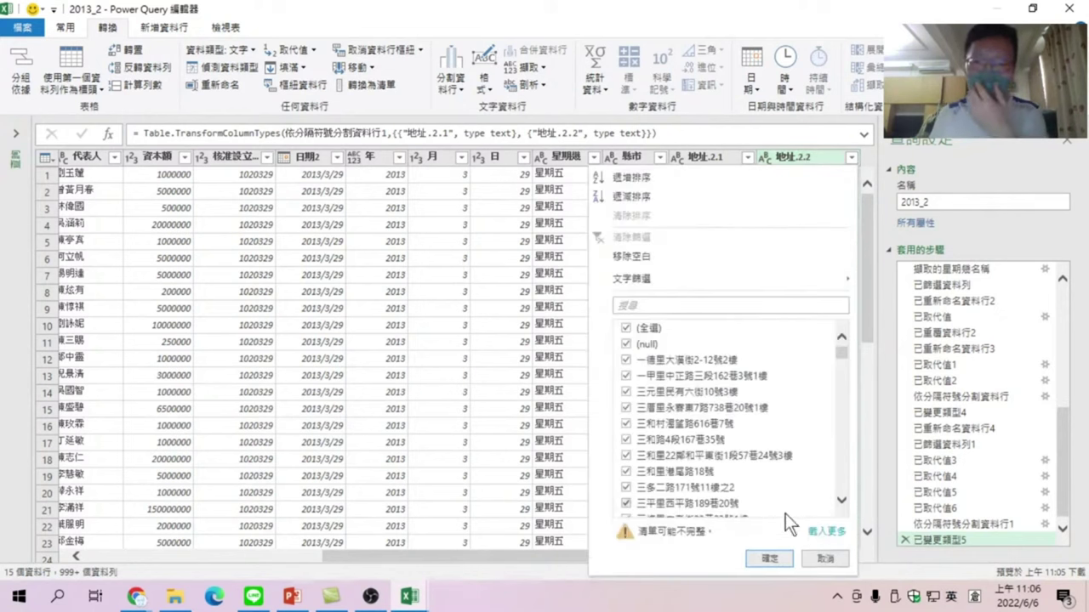
pyautogui.click(825, 559)
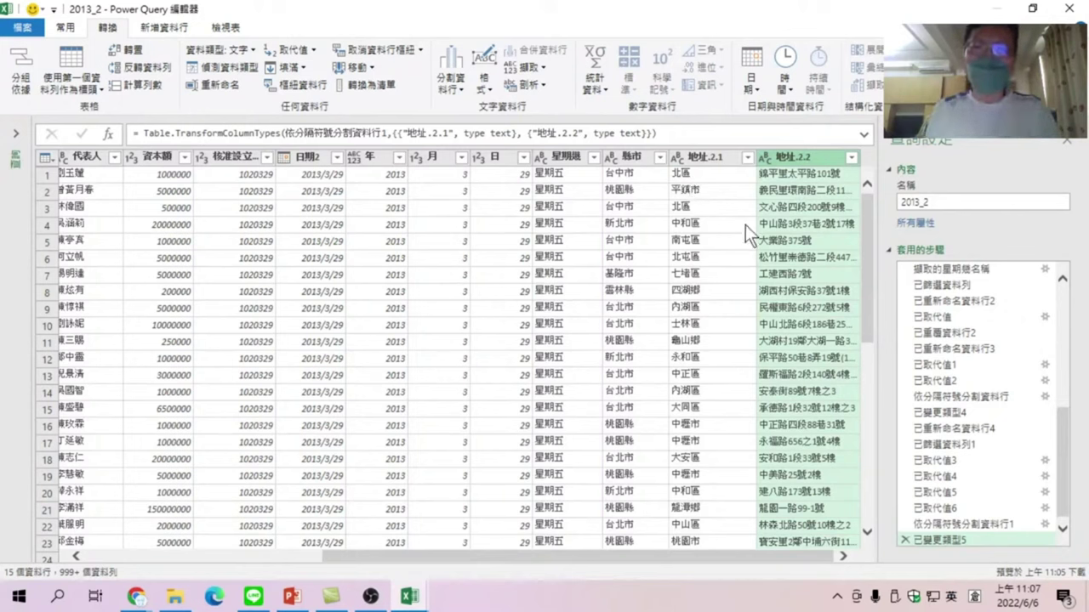
pyautogui.click(852, 157)
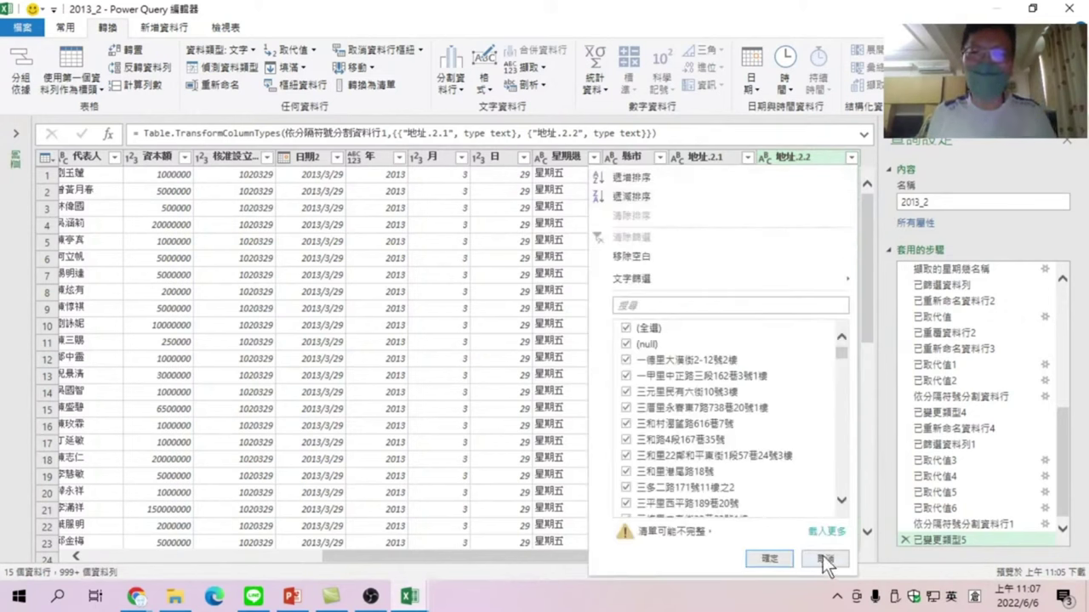
pyautogui.click(820, 558)
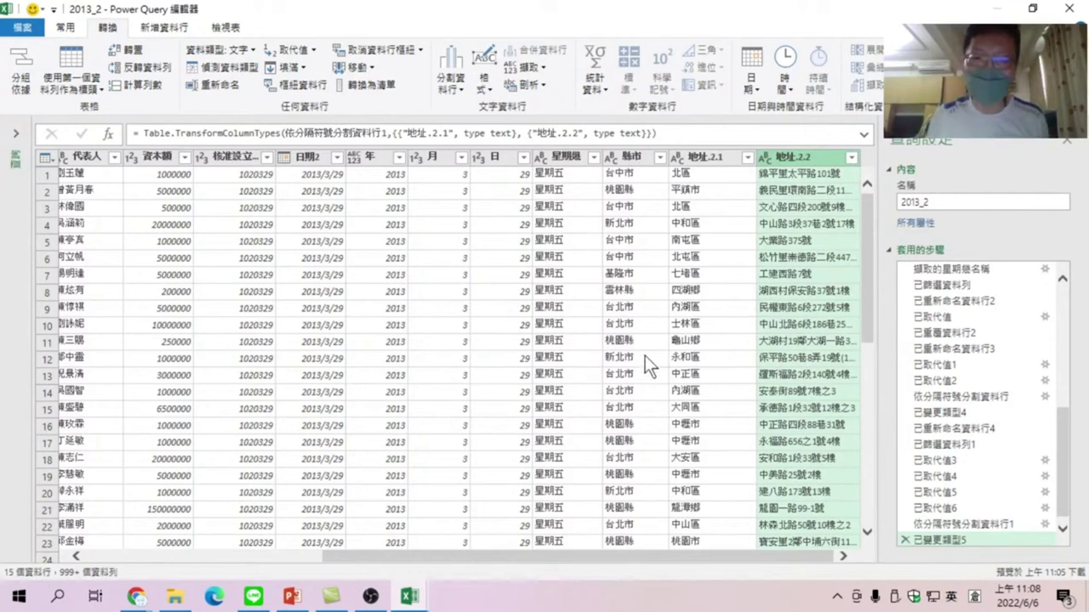
# Step: Filter 地址.2.2 to (null) only, leaving 40 rows, and view row 1's 地址.2.1 address
pyautogui.click(852, 156)
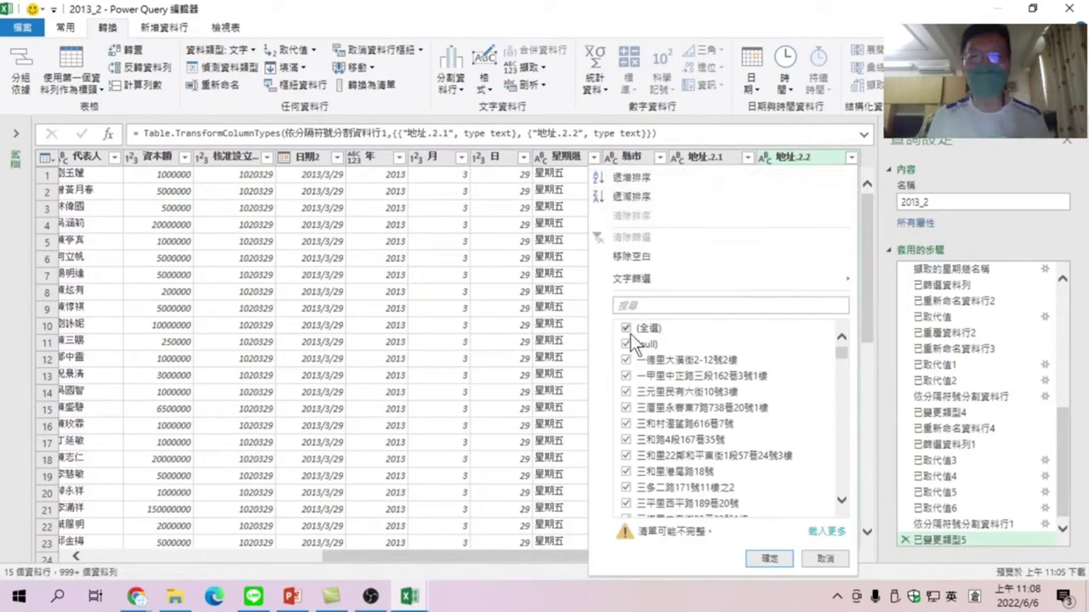
pyautogui.click(827, 532)
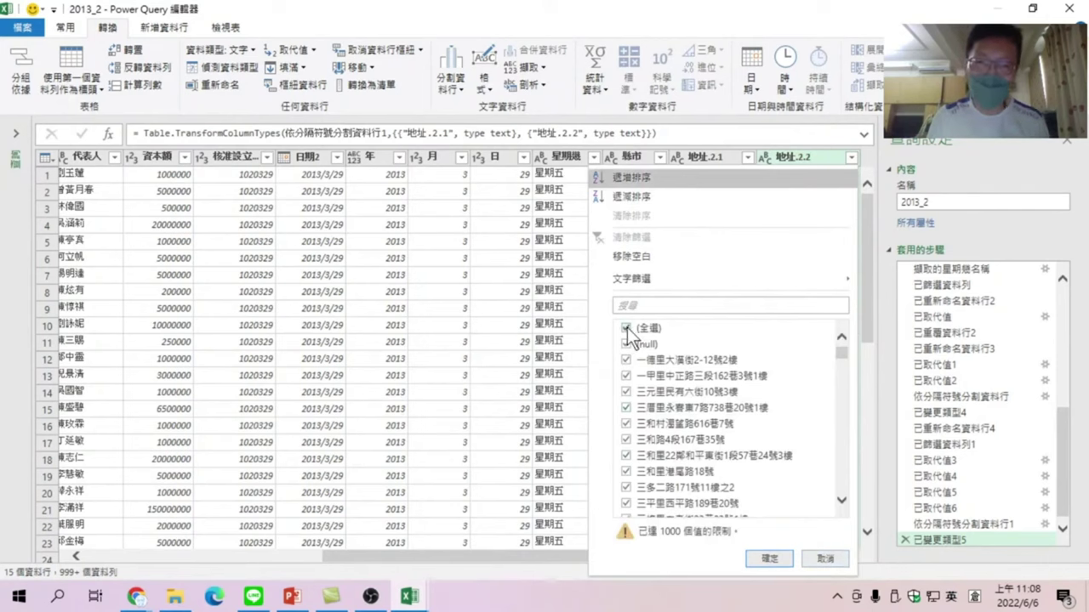
pyautogui.click(626, 331)
pyautogui.click(626, 345)
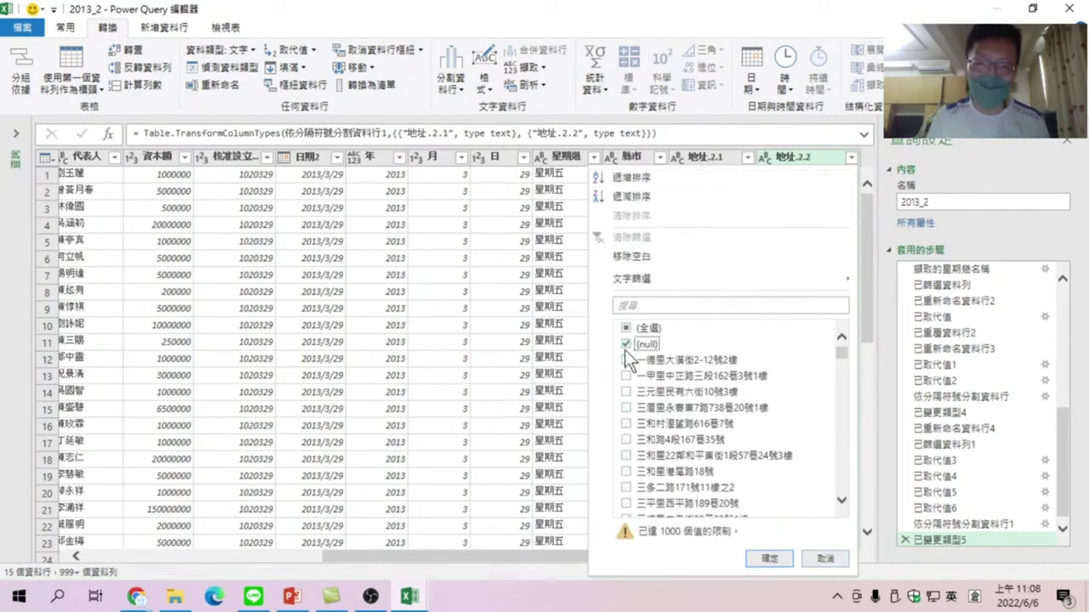
pyautogui.click(770, 559)
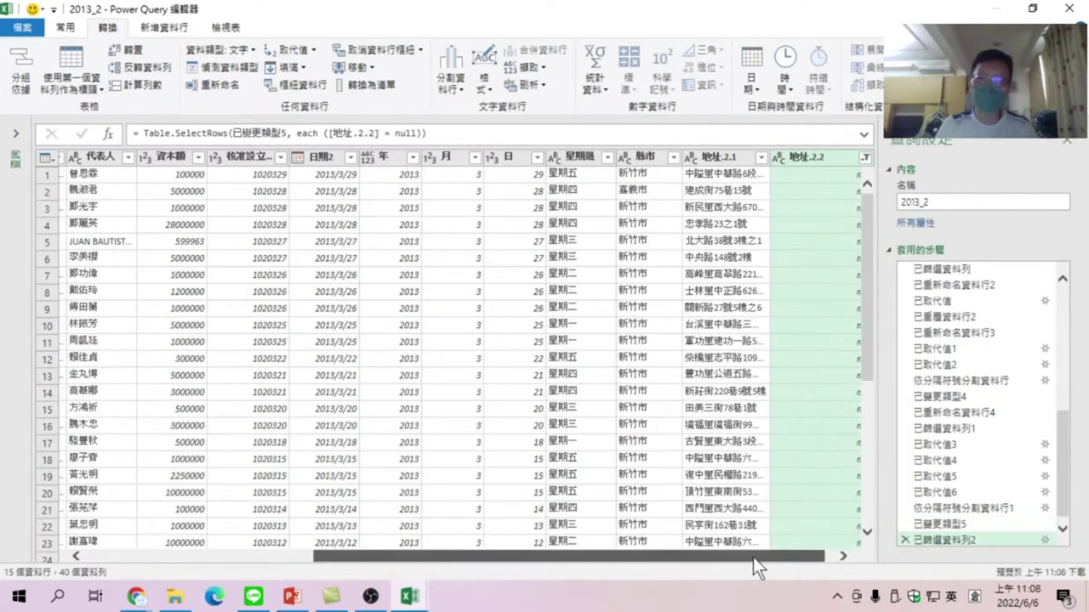
pyautogui.moveTo(753, 557); pyautogui.dragTo(827, 550)
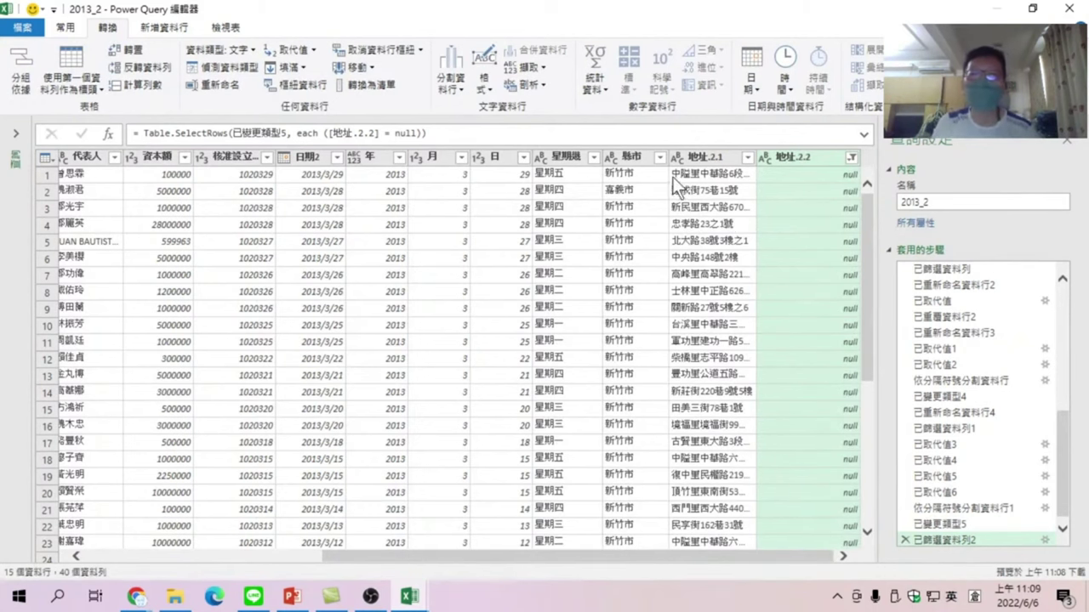
pyautogui.scroll(-5, 614, 188)
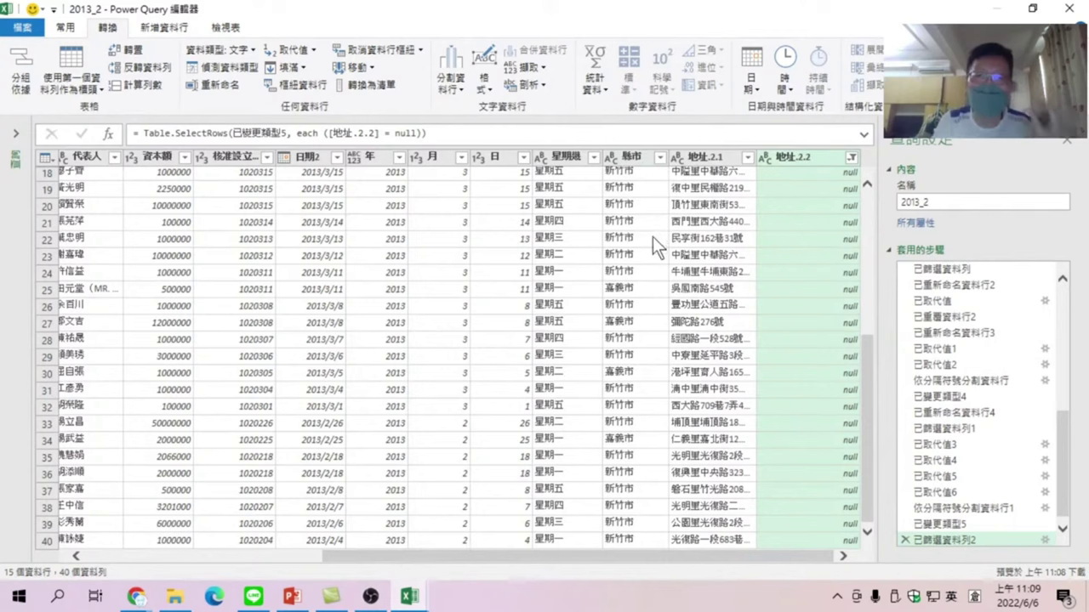
pyautogui.scroll(5, 664, 417)
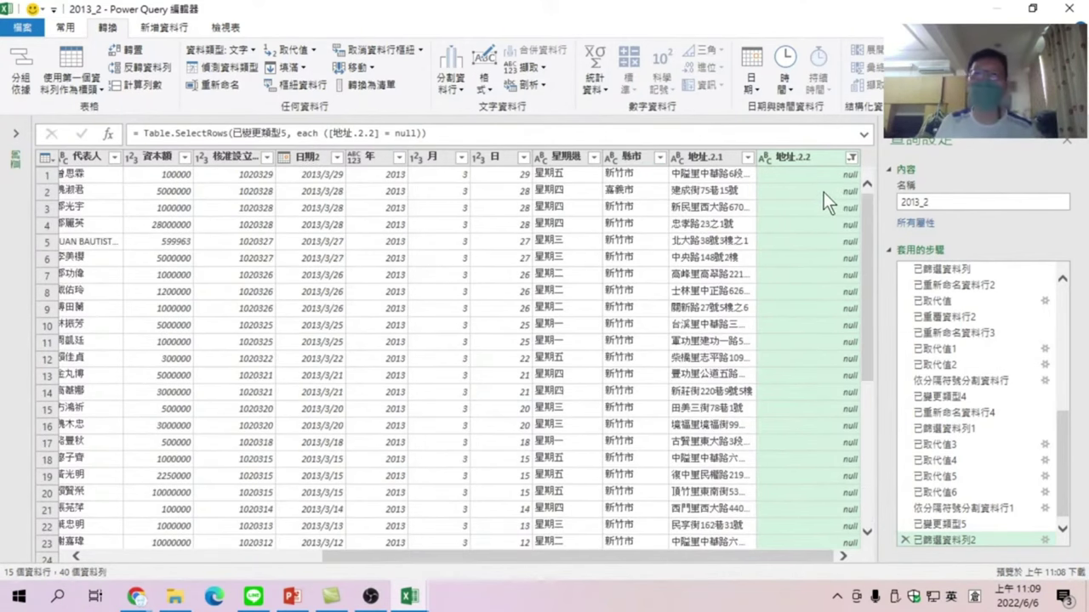
pyautogui.click(693, 170)
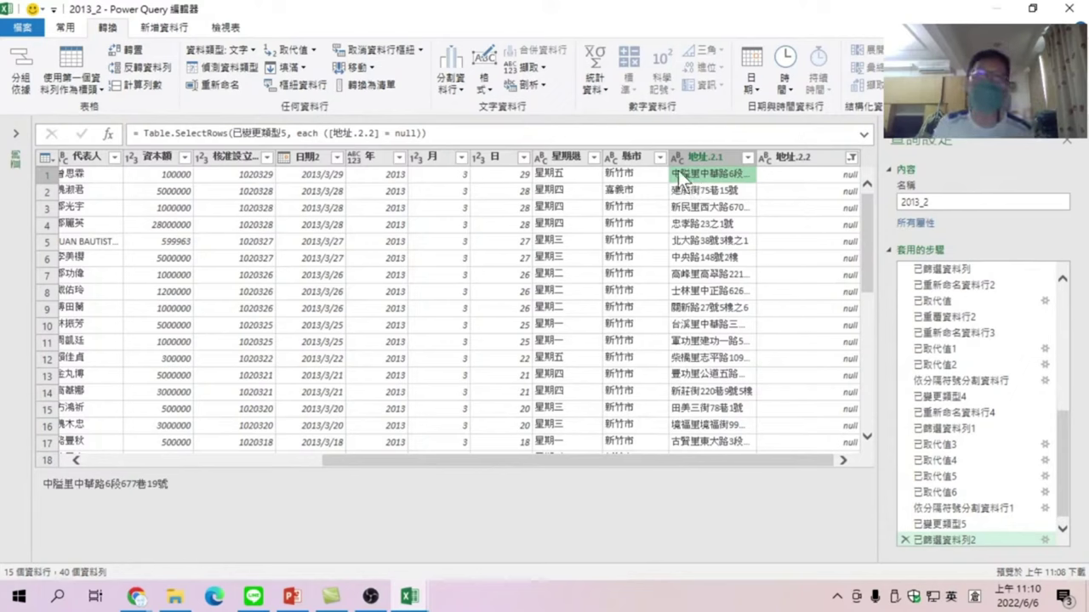
pyautogui.moveTo(44, 485); pyautogui.dragTo(188, 487)
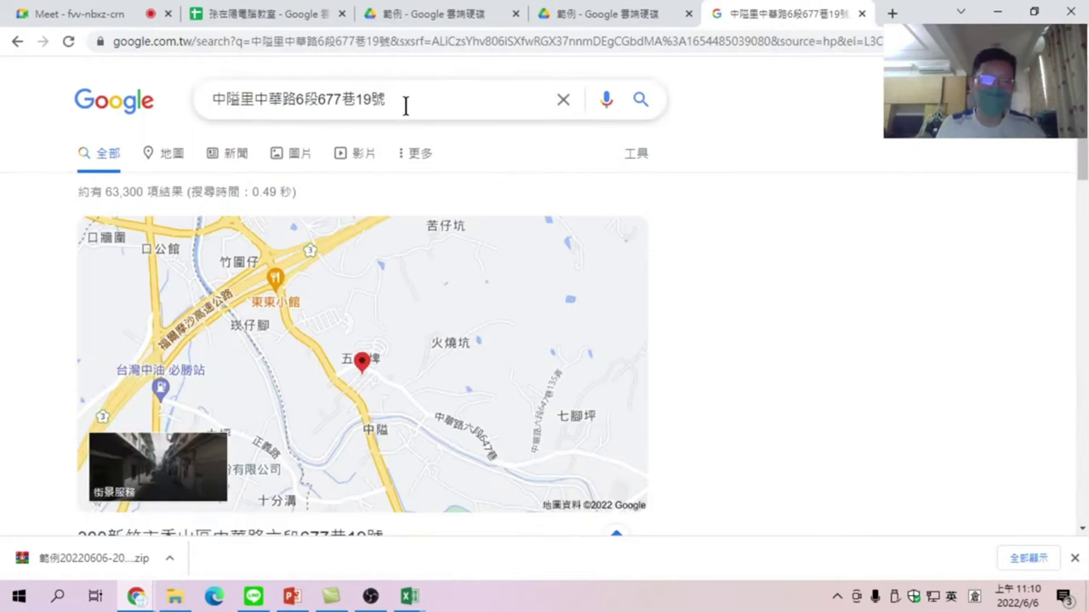
pyautogui.scroll(-2, 307, 119)
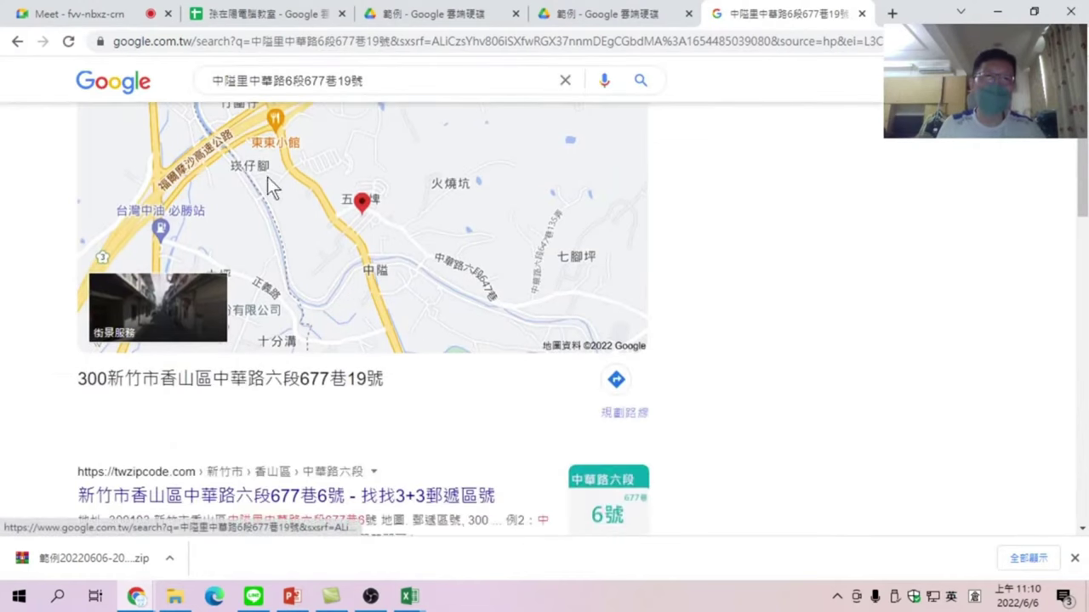
pyautogui.scroll(-3, 368, 406)
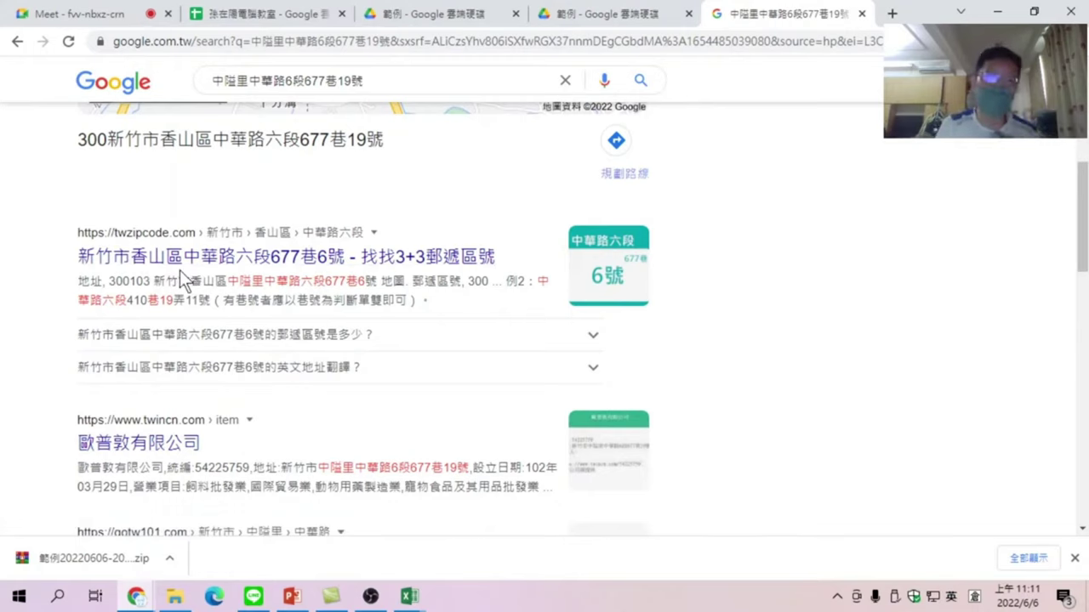
pyautogui.click(410, 596)
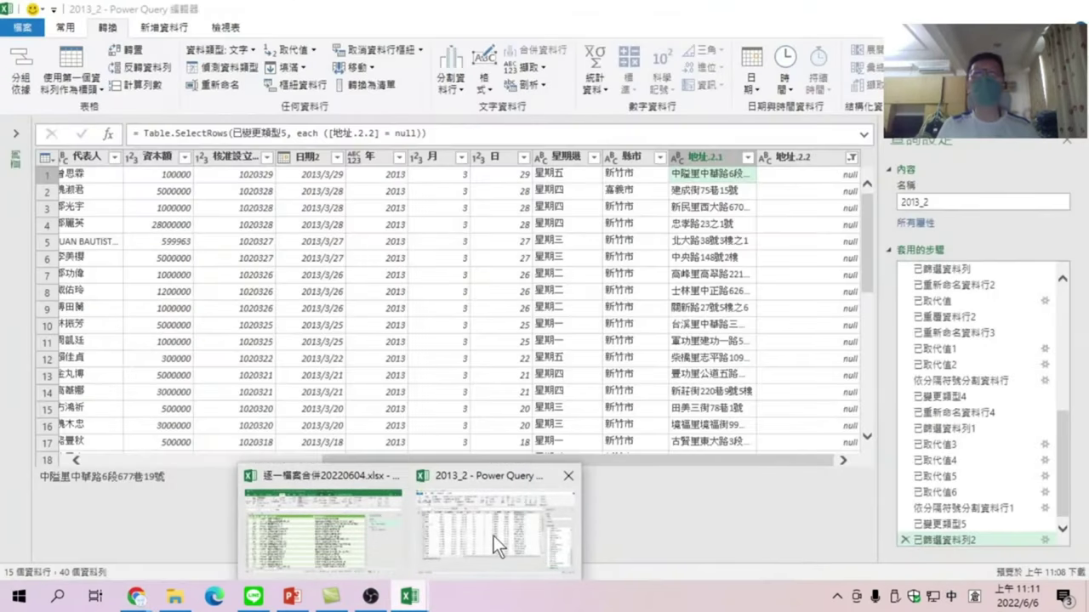
# Step: Back in the 2013_2 query, start a Replace Values on column 地址.2.1
pyautogui.click(495, 537)
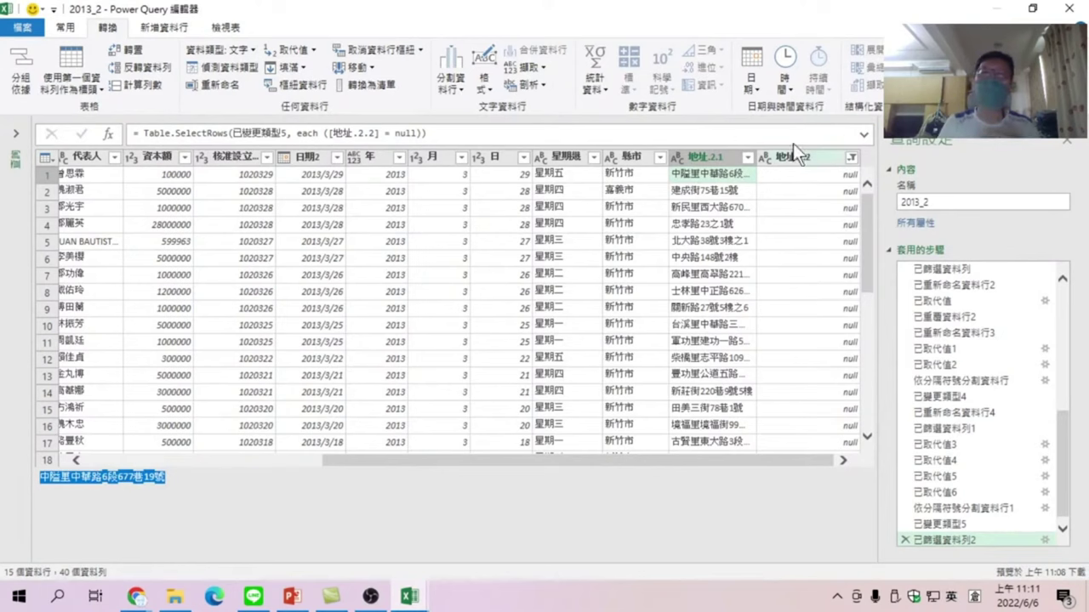
pyautogui.rightClick(698, 156)
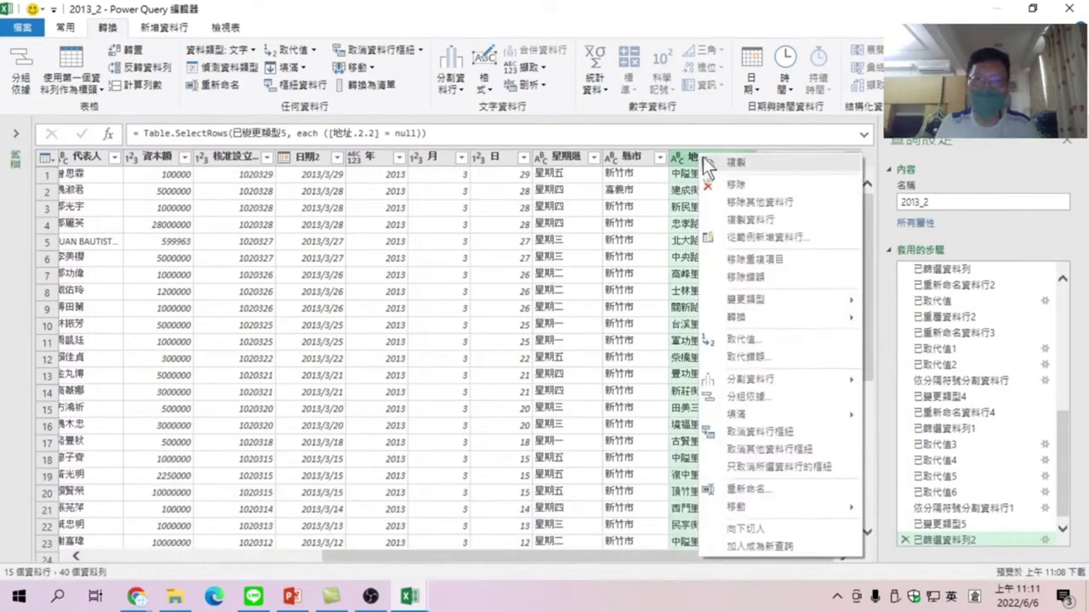
pyautogui.click(650, 9)
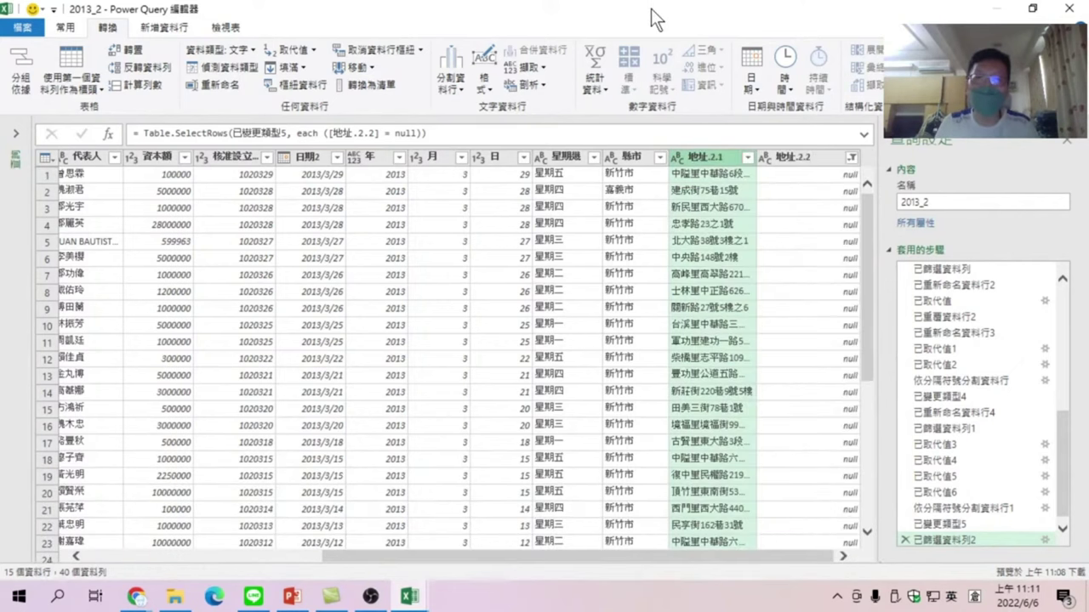
pyautogui.rightClick(709, 157)
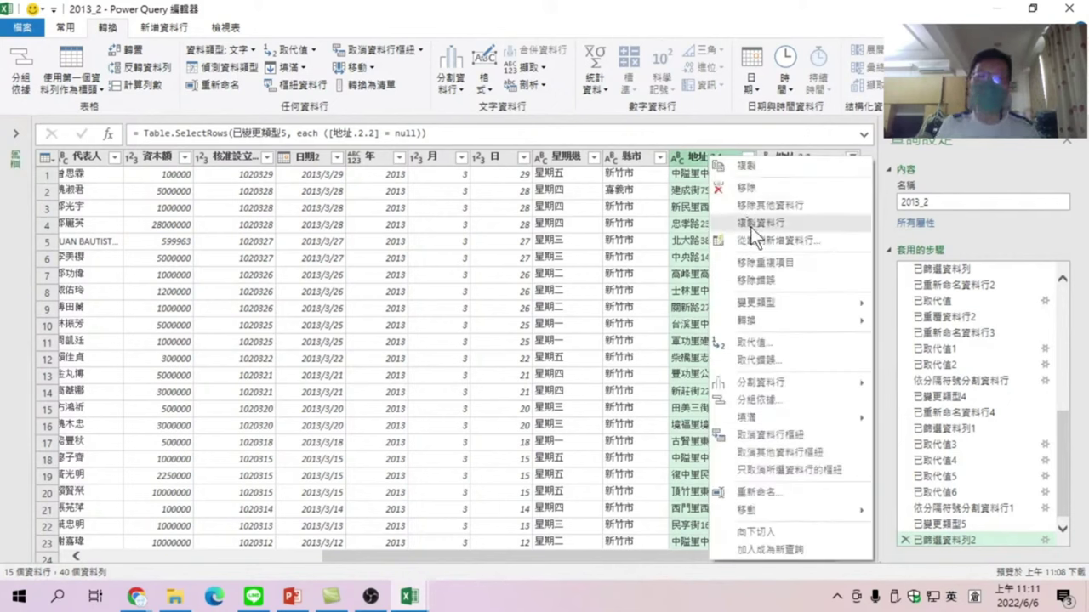
pyautogui.click(756, 342)
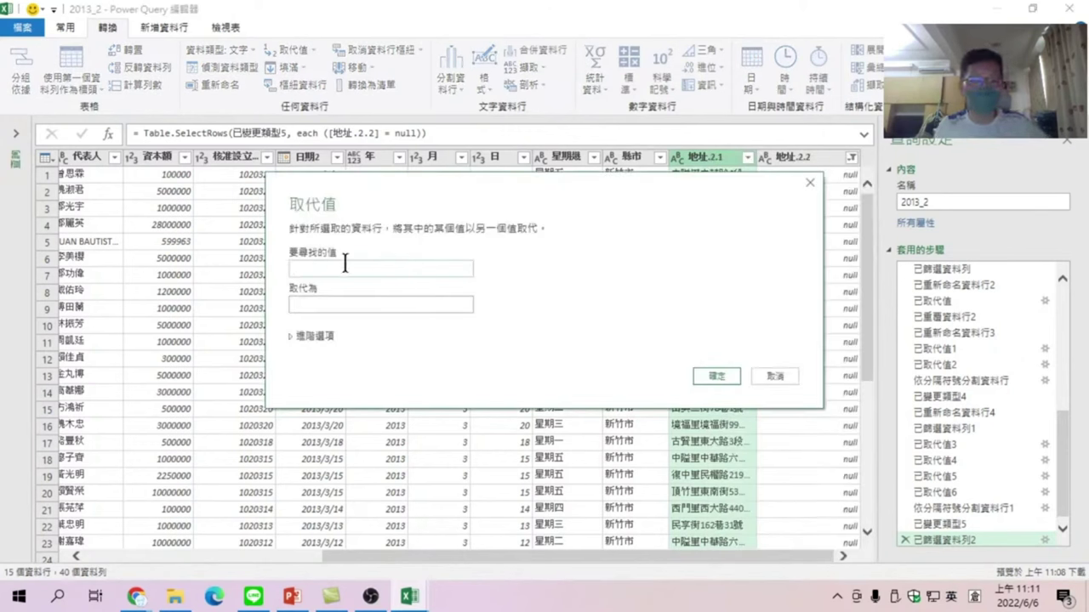
pyautogui.hotkey('ctrl', 'v')
pyautogui.click(367, 304)
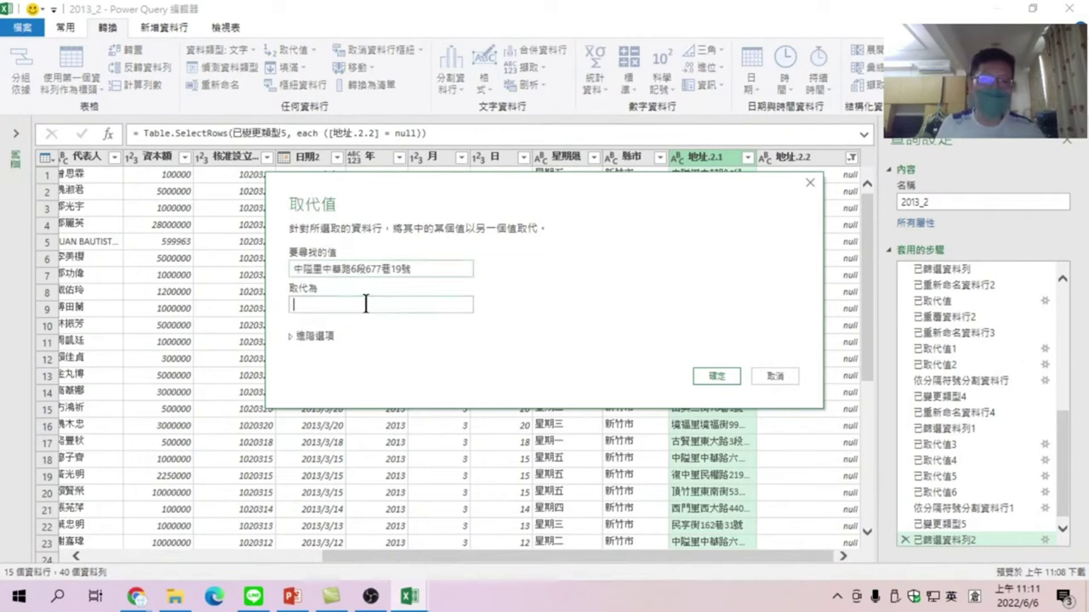
pyautogui.write('h')
pyautogui.press('BackSpace')
pyautogui.write('香山戶')
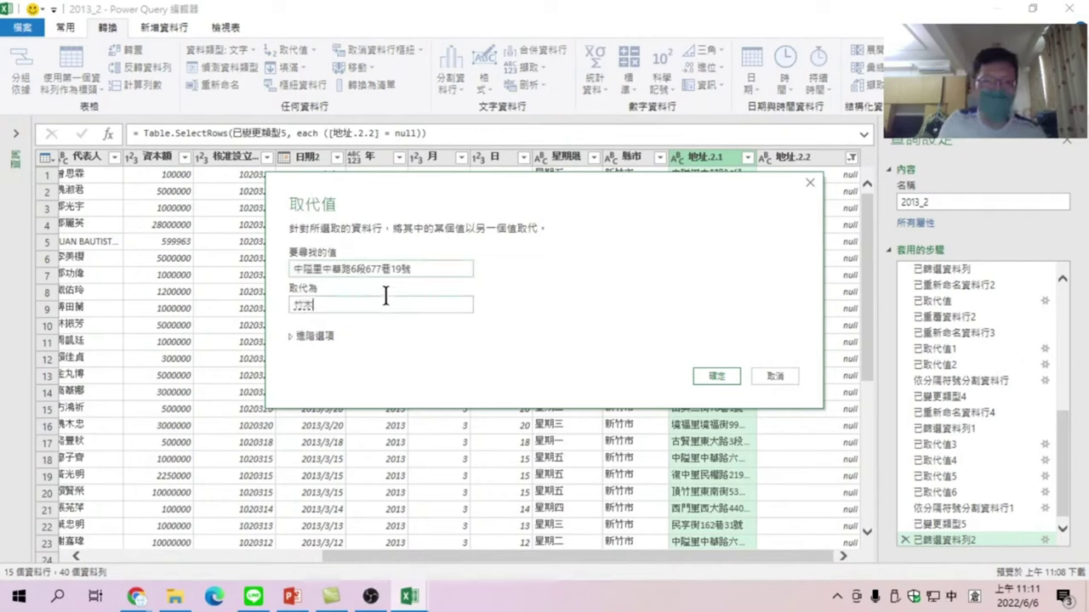
pyautogui.write('區')
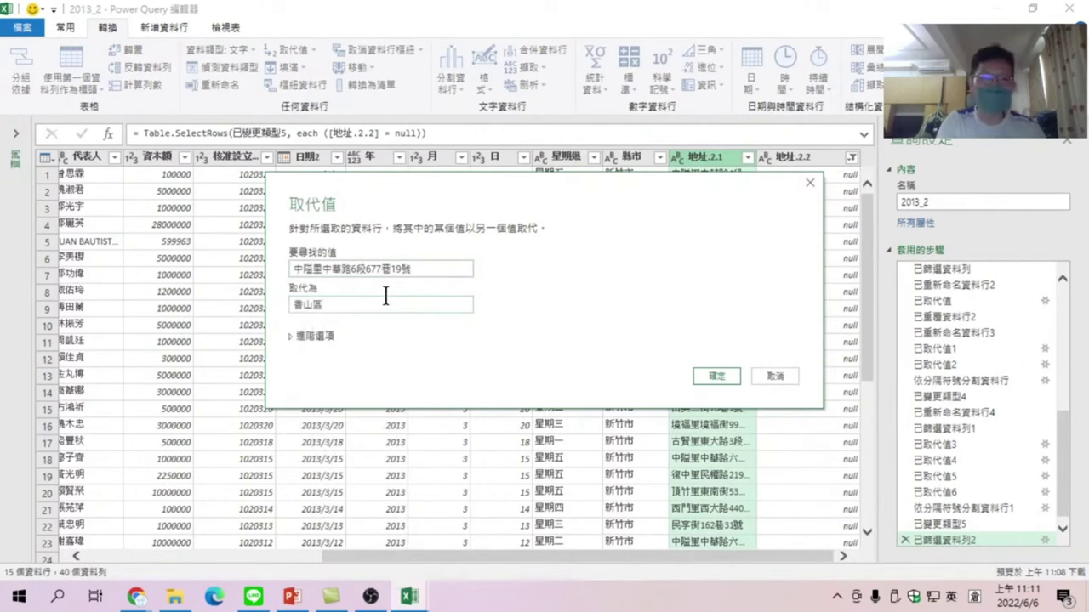
pyautogui.hotkey('ctrl', 'v')
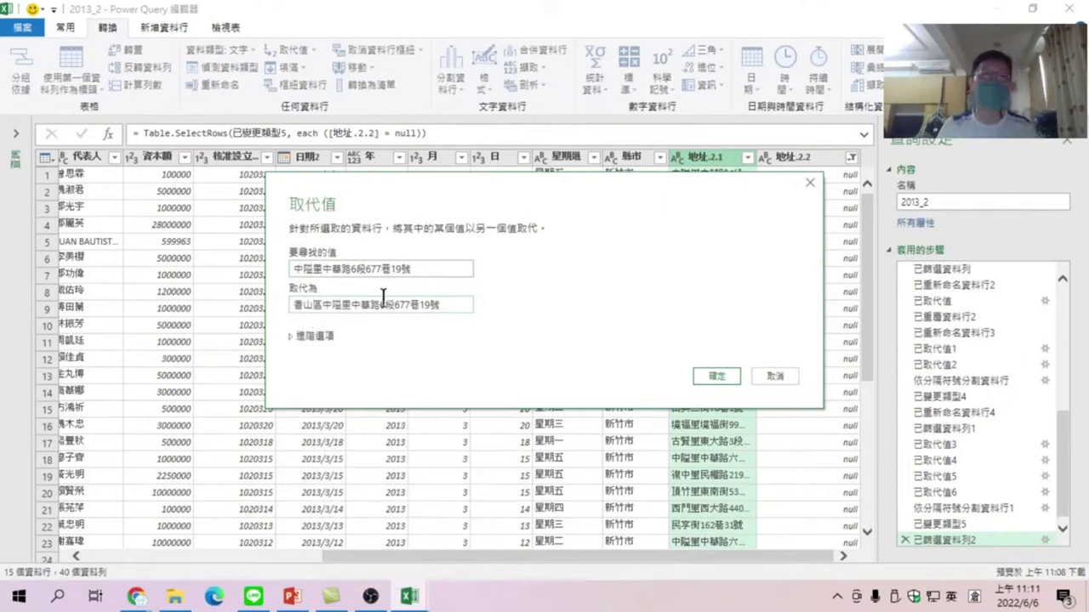
pyautogui.moveTo(293, 268); pyautogui.dragTo(425, 269)
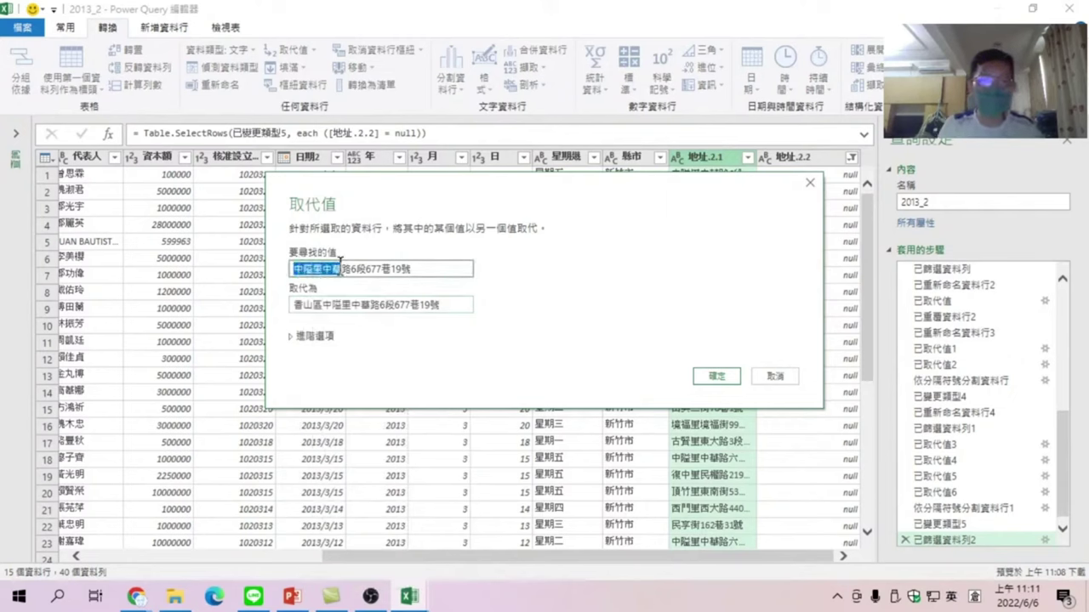
pyautogui.moveTo(294, 304); pyautogui.dragTo(318, 306)
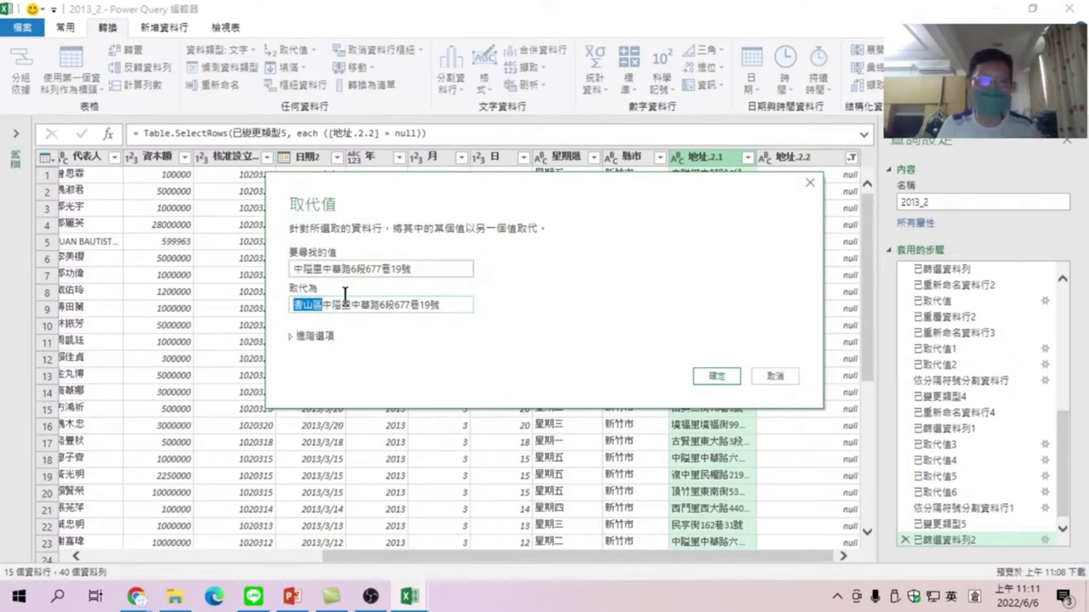
pyautogui.click(728, 374)
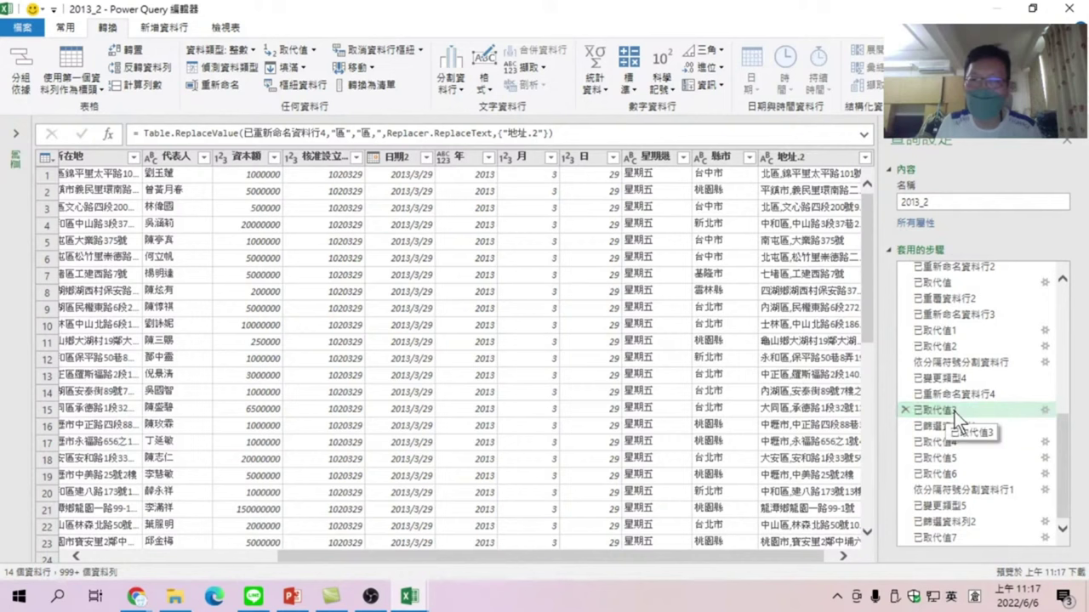
# Step: Drag the 已取代值7 step up in Applied Steps to sit just above 已取代值3
pyautogui.click(938, 538)
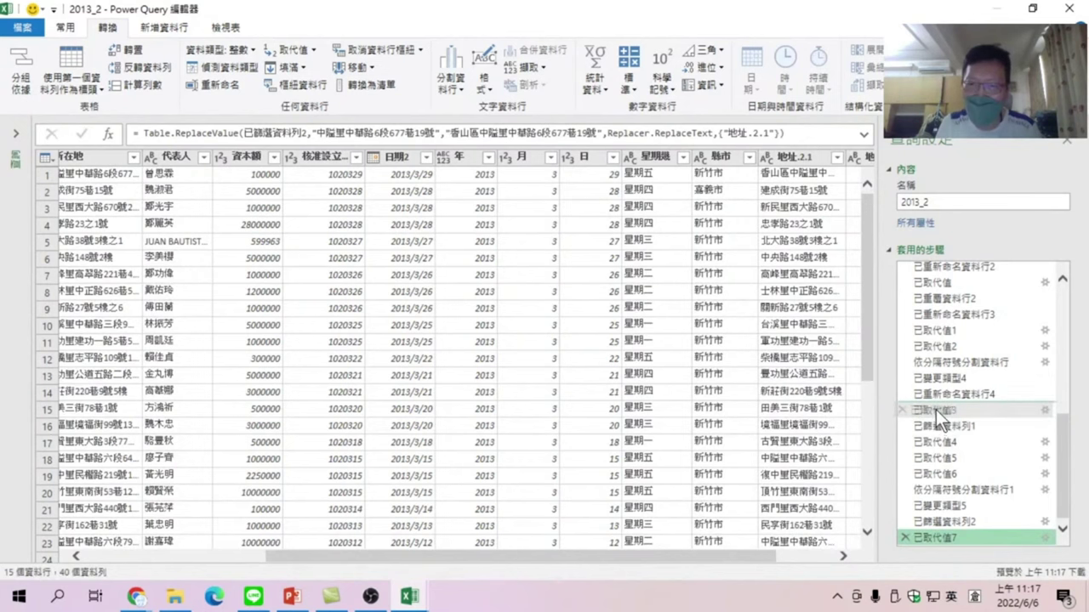
pyautogui.moveTo(935, 410); pyautogui.dragTo(935, 410)
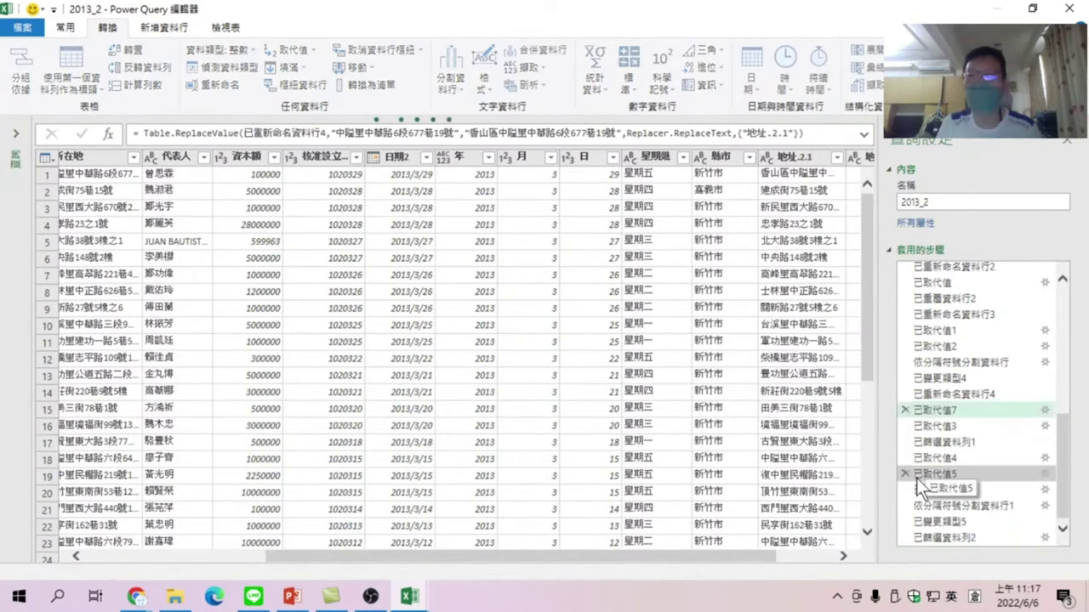